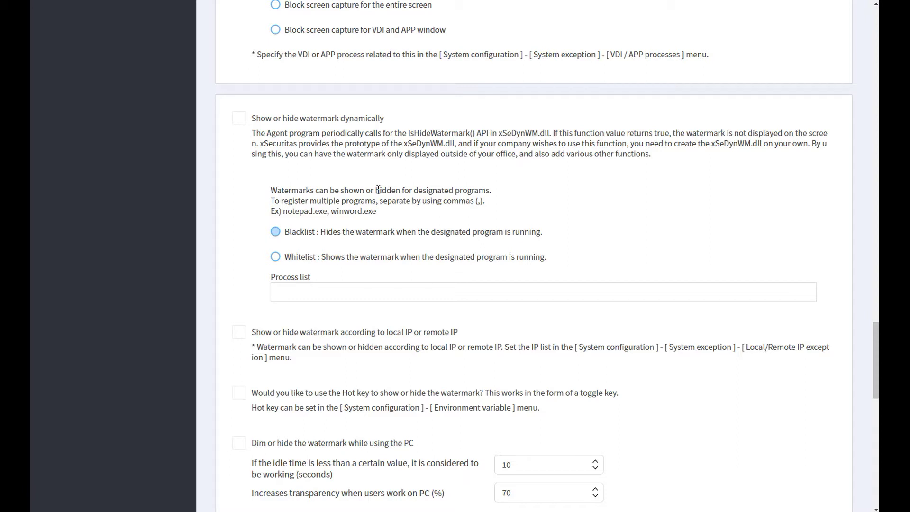
- Enable 'Show or hide watermark dynamically' and review its xSeDynWM.dll description
{"action": "left_click", "coordinate": [256, 123]}
{"action": "left_click_drag", "start_coordinate": [251, 133], "coordinate": [535, 154]}
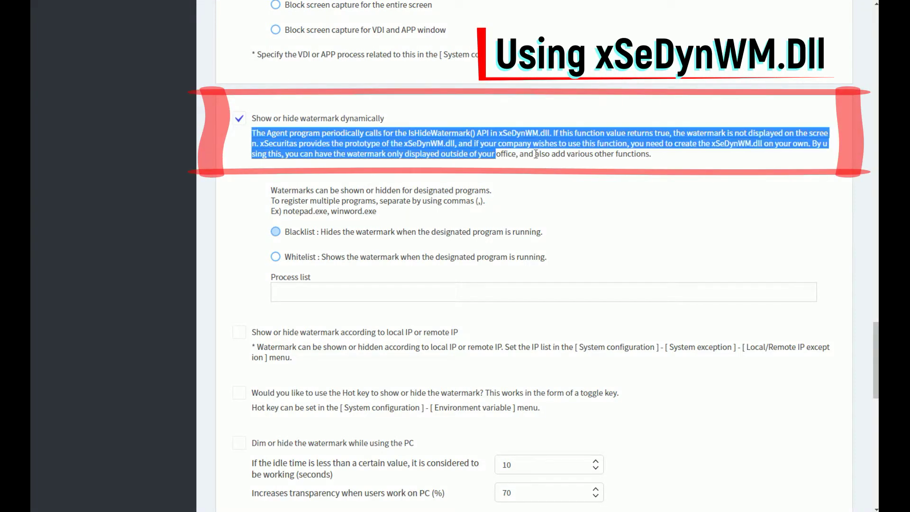
{"action": "left_click", "coordinate": [535, 154]}
{"action": "left_click_drag", "start_coordinate": [663, 158], "coordinate": [252, 133]}
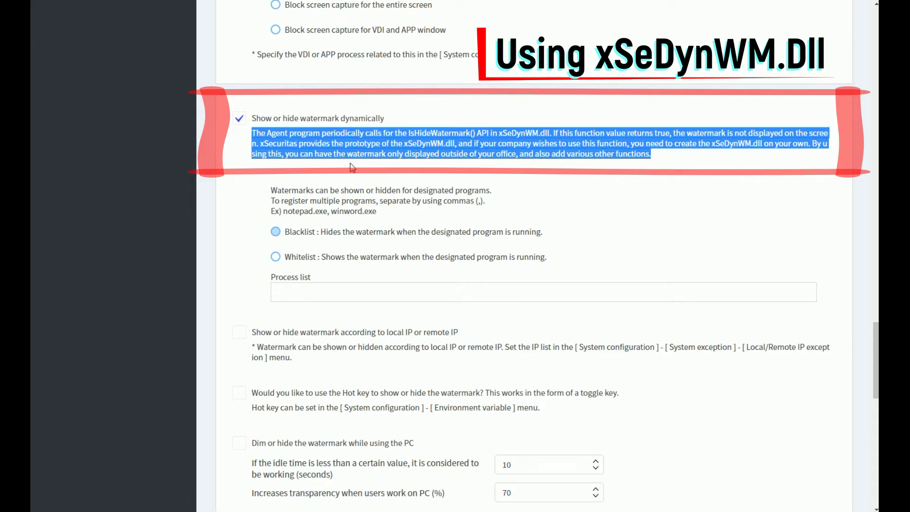
{"action": "left_click", "coordinate": [352, 167]}
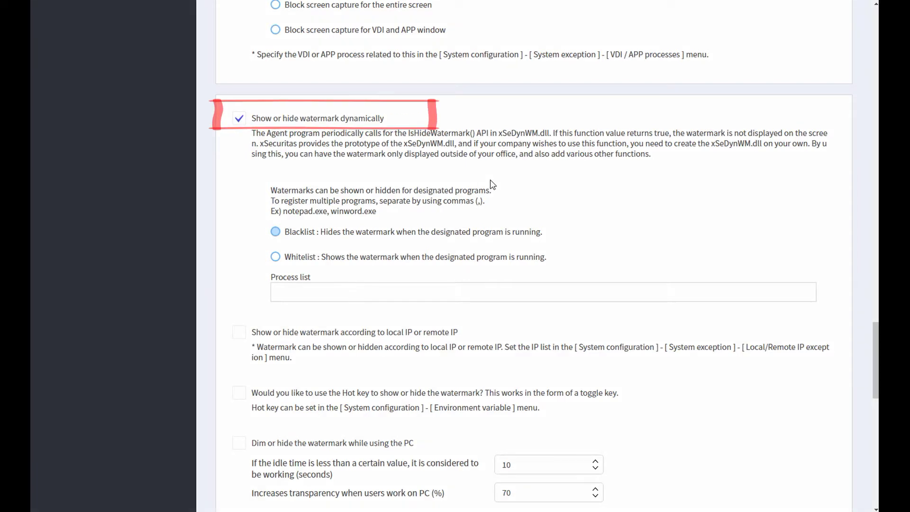
{"action": "scroll", "coordinate": [716, 179], "scroll_direction": "up", "scroll_amount": 20}
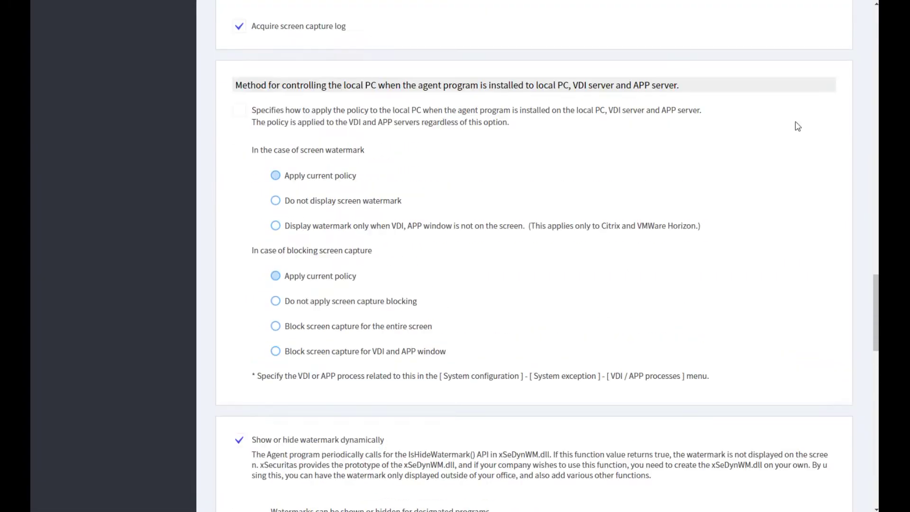
{"action": "scroll", "coordinate": [821, 92], "scroll_direction": "up", "scroll_amount": 15}
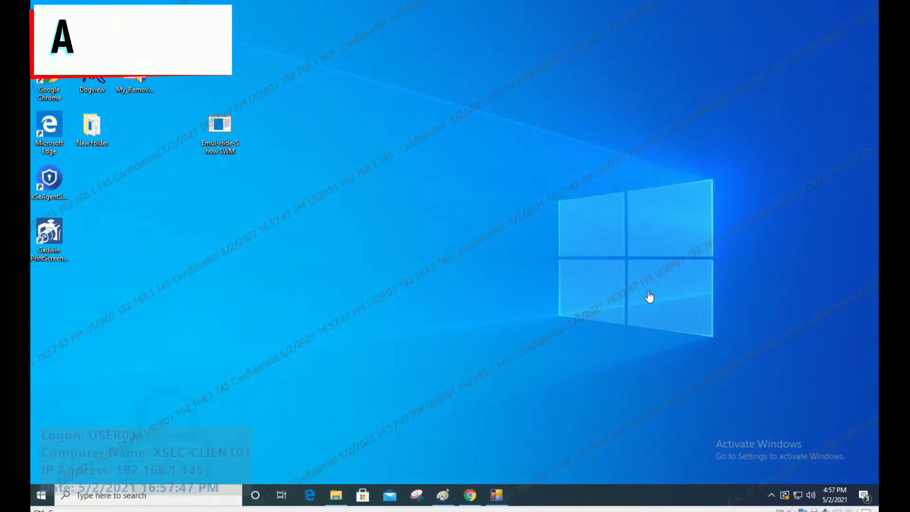
- Run the Emul-Hide-Show SWM demo, applying Hide, then Show, then Hide again
{"action": "double_click", "coordinate": [230, 138]}
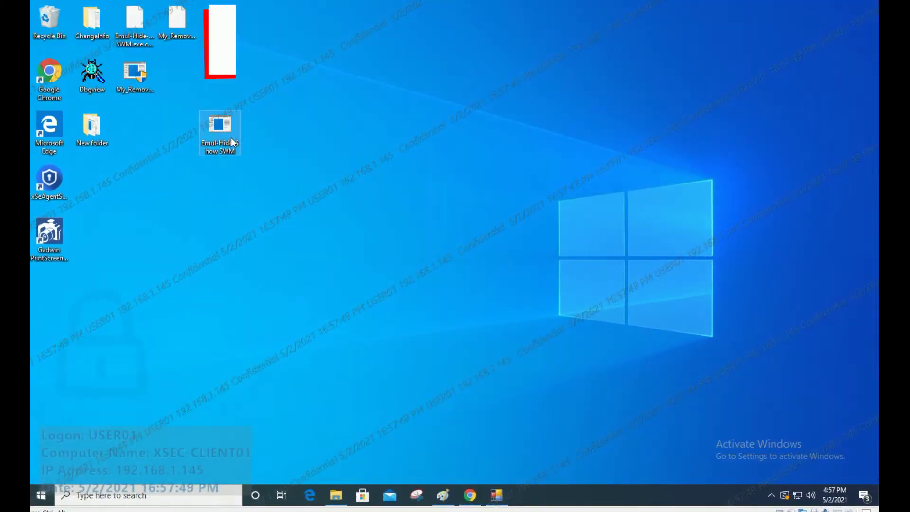
{"action": "left_click", "coordinate": [402, 232]}
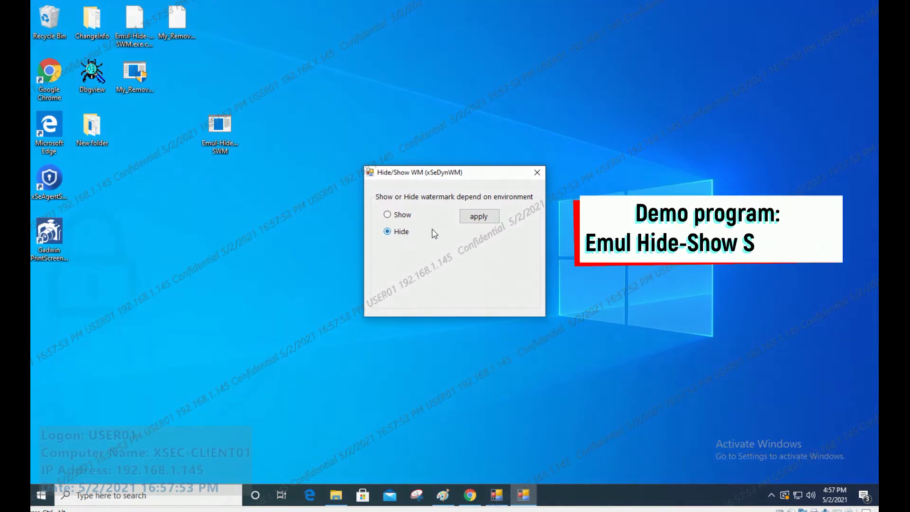
{"action": "left_click", "coordinate": [471, 218]}
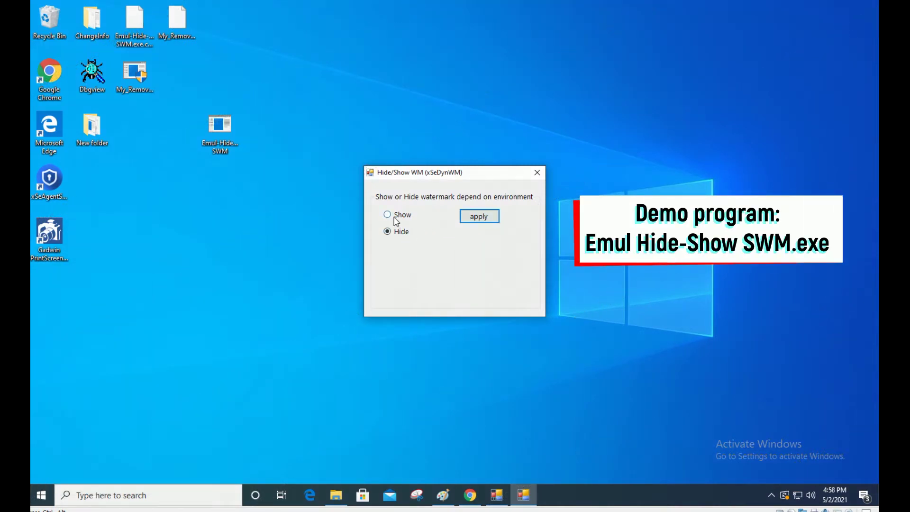
{"action": "left_click", "coordinate": [395, 216]}
{"action": "left_click", "coordinate": [477, 217]}
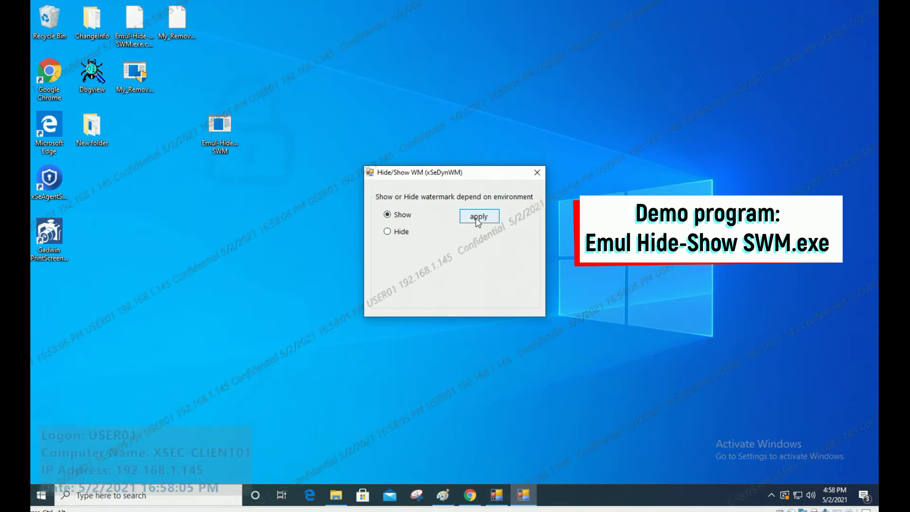
{"action": "left_click", "coordinate": [402, 233]}
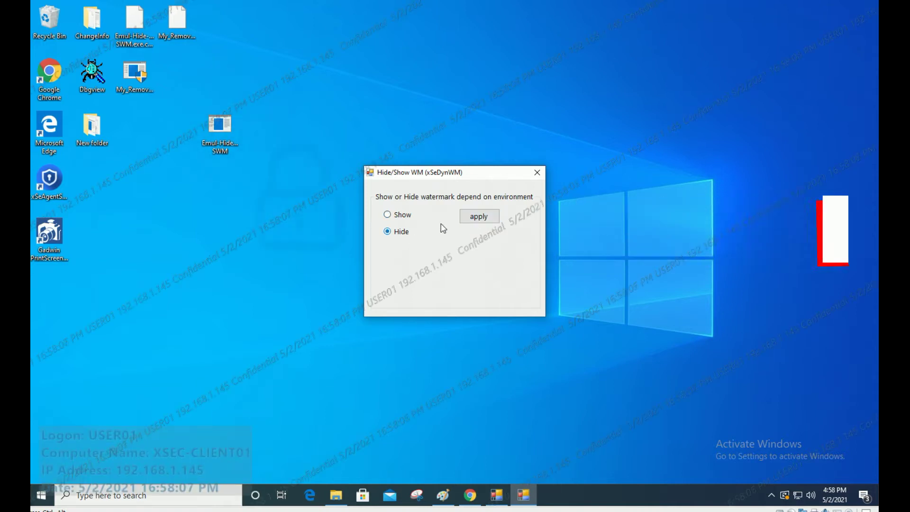
{"action": "left_click", "coordinate": [473, 218]}
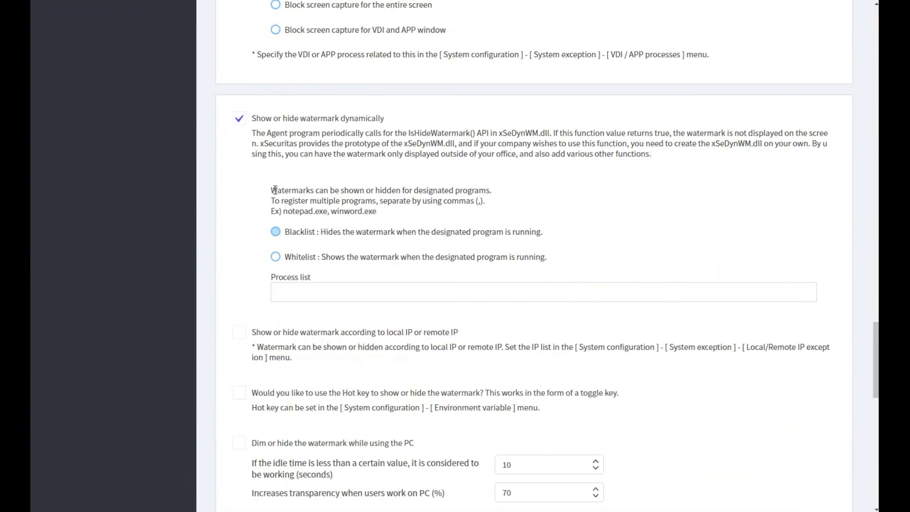
- Choose Blacklist mode and enter notepad.exe in the process list
{"action": "left_click_drag", "start_coordinate": [271, 190], "coordinate": [458, 217]}
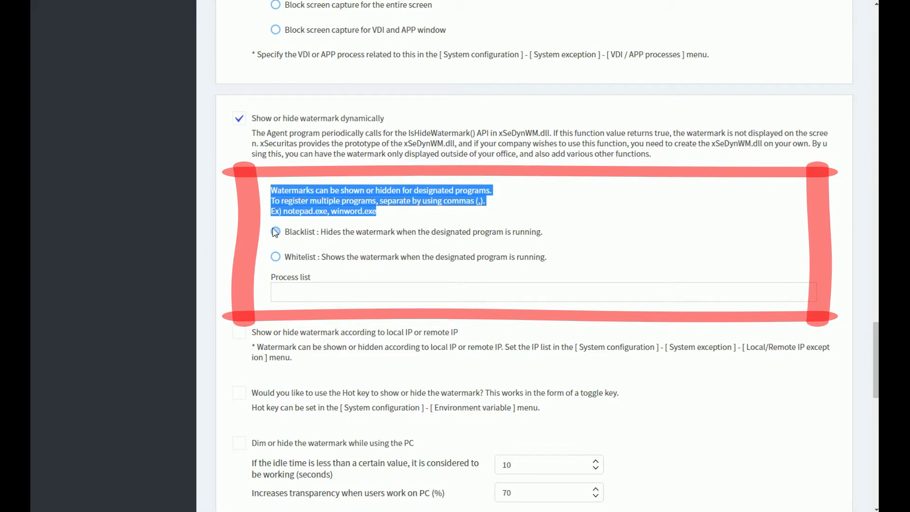
{"action": "left_click", "coordinate": [276, 233]}
{"action": "left_click", "coordinate": [300, 291]}
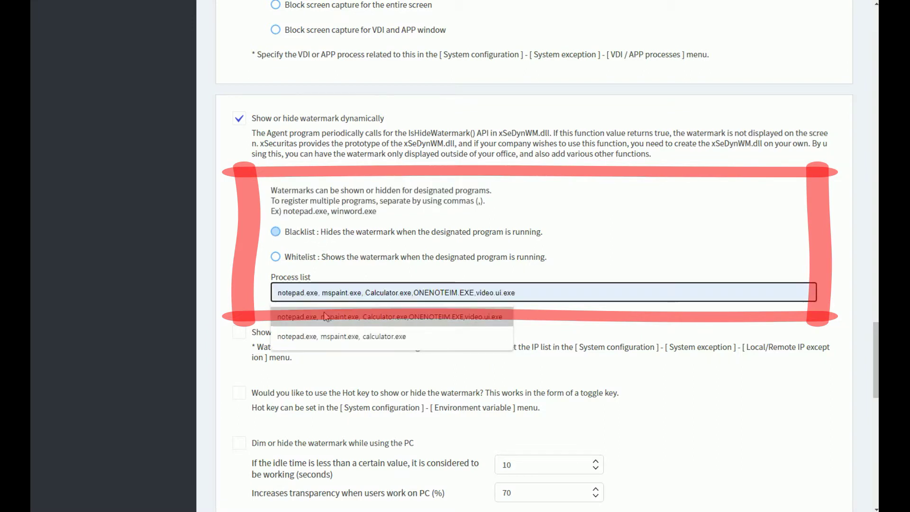
{"action": "type", "text": "notepad.e"}
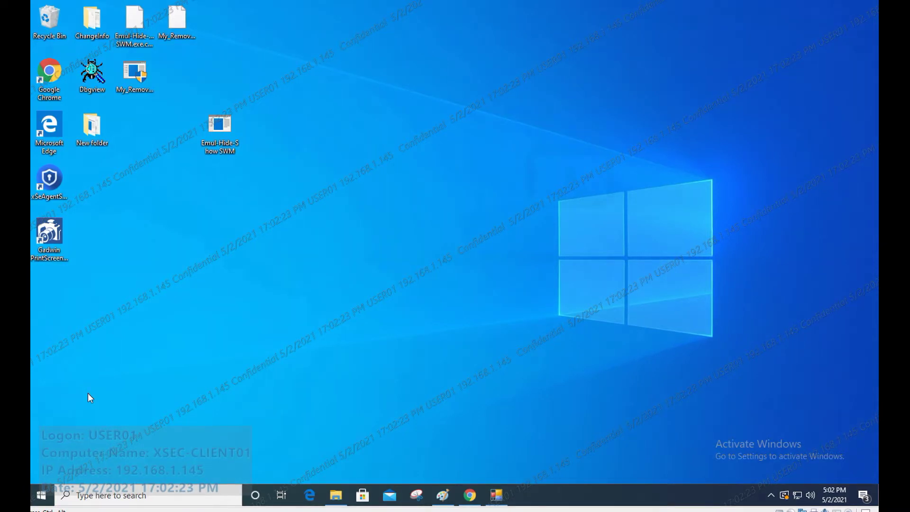
- Launch Notepad from the Run prompt
{"action": "right_click", "coordinate": [41, 495]}
{"action": "left_click", "coordinate": [69, 446]}
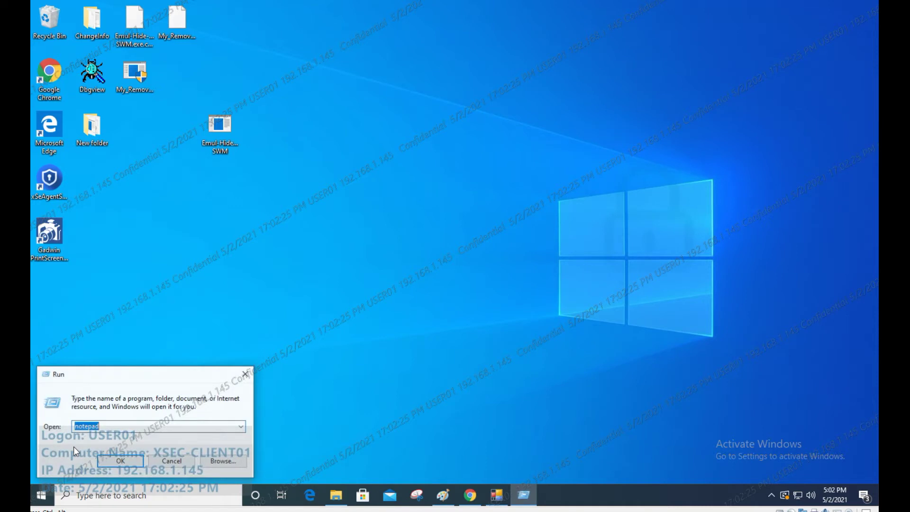
{"action": "left_click", "coordinate": [120, 460]}
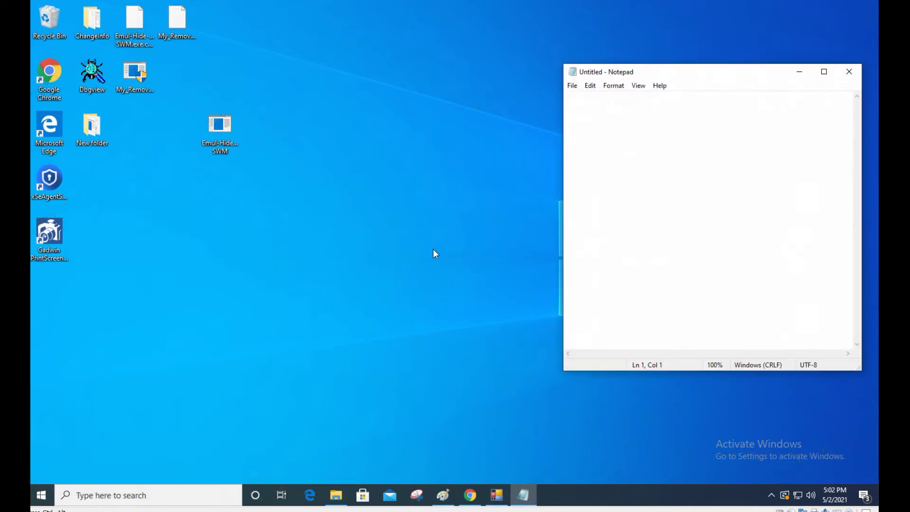
- Minimize and restore Notepad repeatedly to watch the watermark hide and return, ending minimized
{"action": "left_click", "coordinate": [803, 76]}
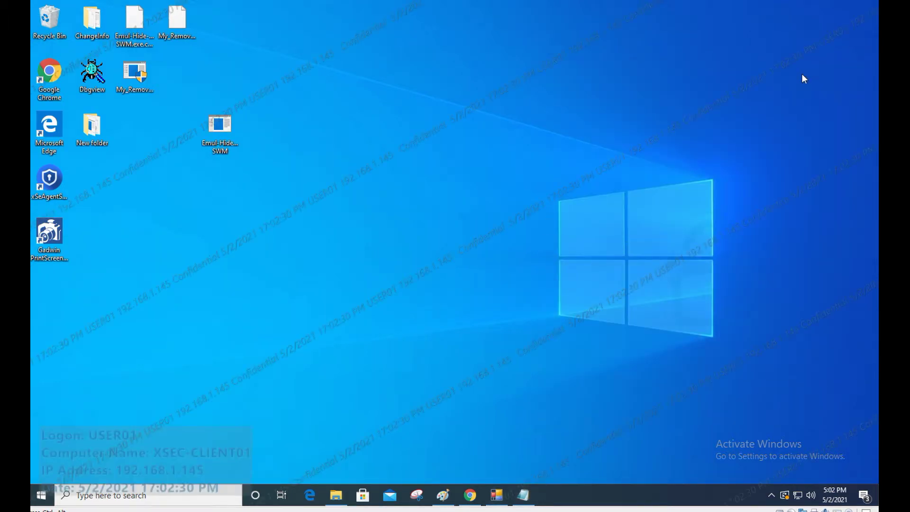
{"action": "left_click", "coordinate": [523, 495]}
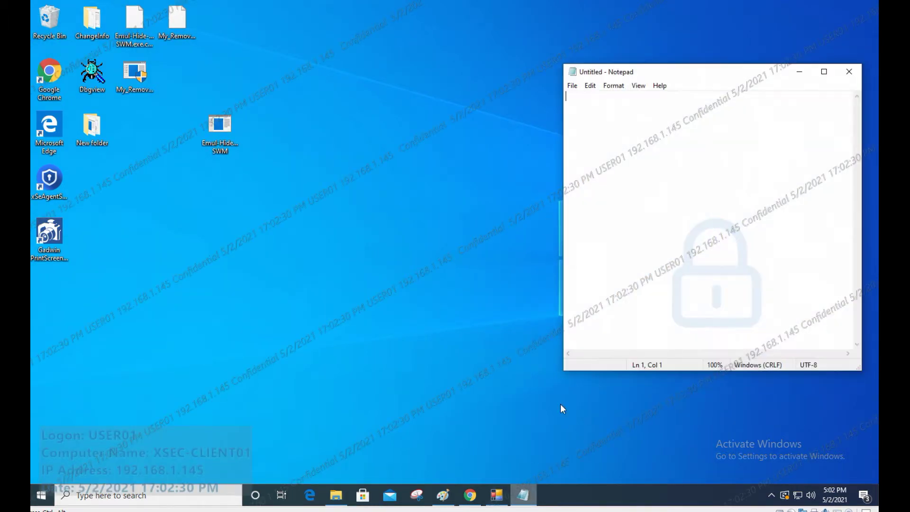
{"action": "left_click", "coordinate": [799, 71]}
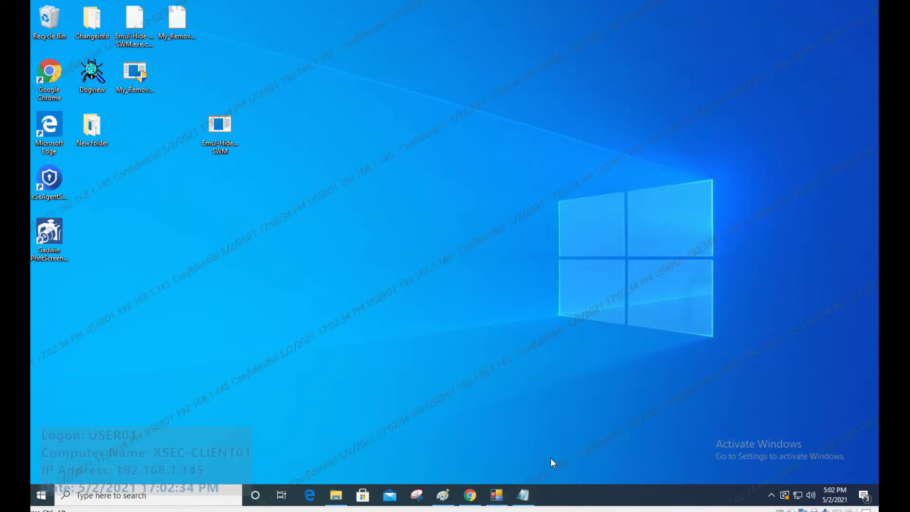
{"action": "left_click", "coordinate": [526, 498]}
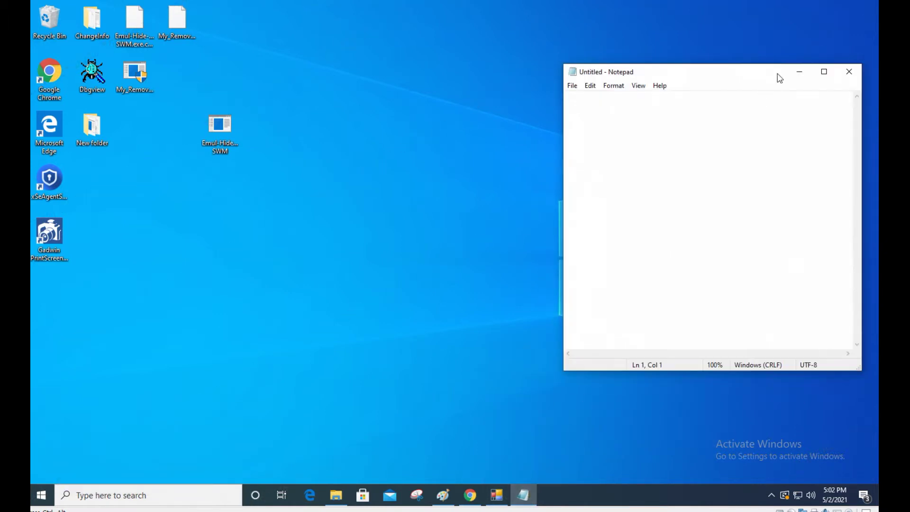
{"action": "left_click", "coordinate": [796, 73]}
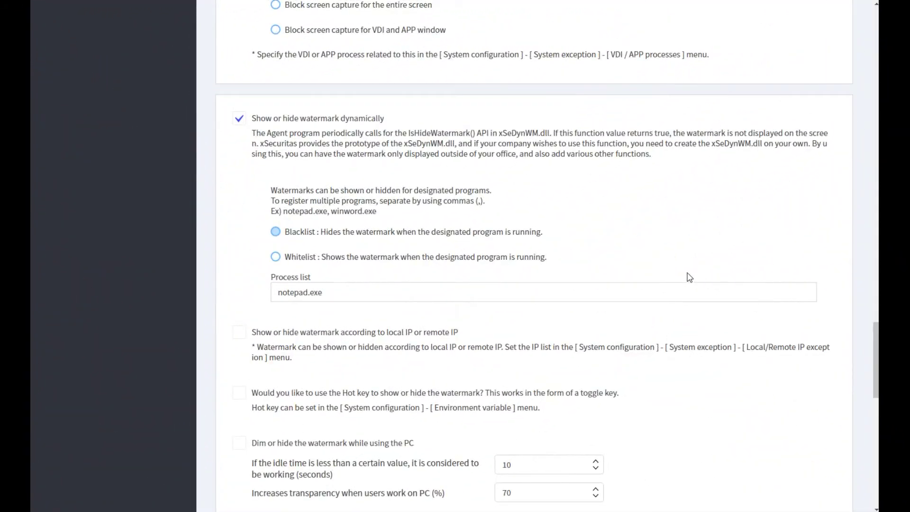
- Select Whitelist mode for the notepad.exe process rule and read its explanation
{"action": "left_click", "coordinate": [294, 258]}
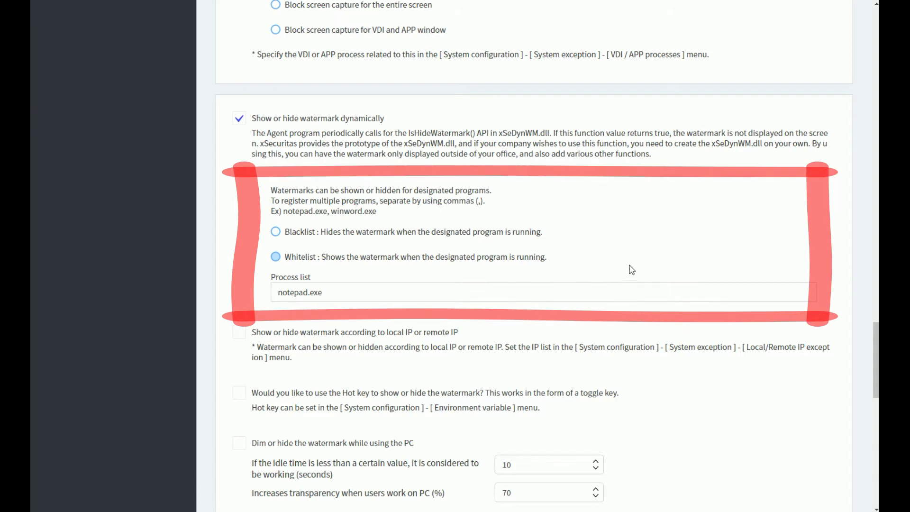
{"action": "left_click_drag", "start_coordinate": [547, 257], "coordinate": [285, 257]}
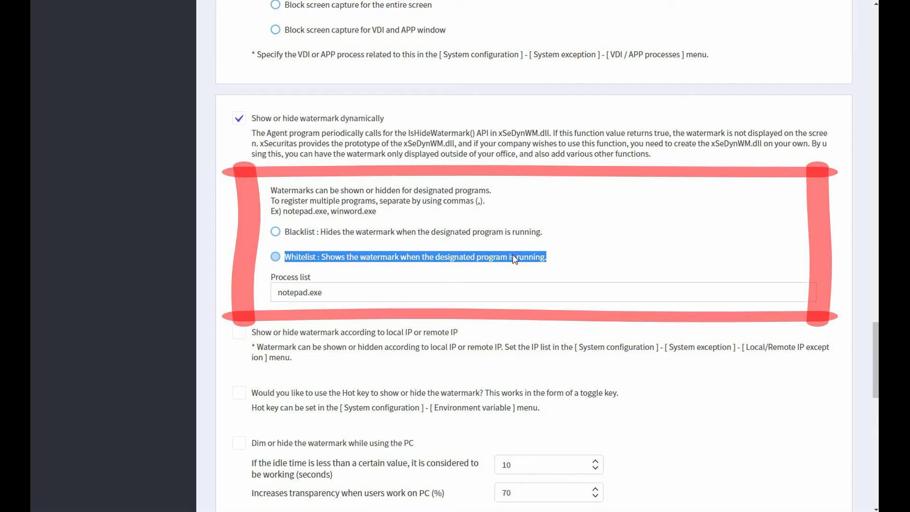
{"action": "left_click", "coordinate": [549, 258]}
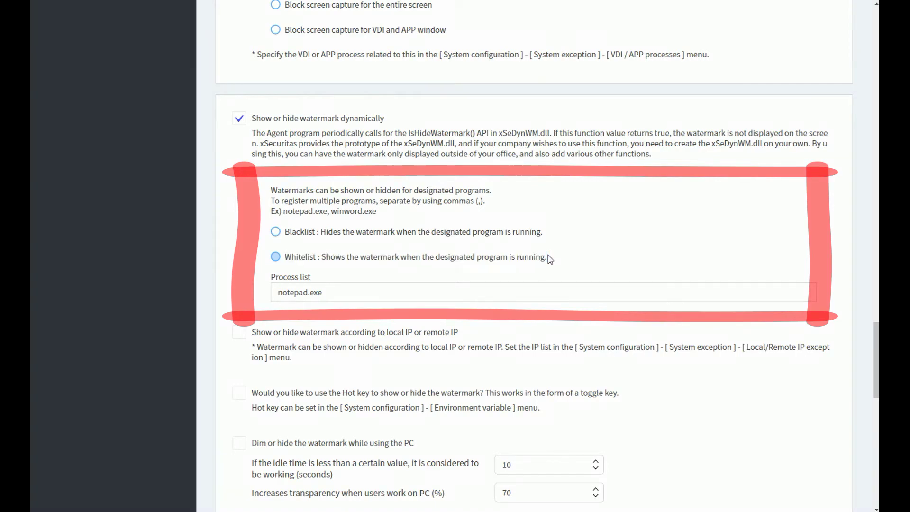
{"action": "scroll", "coordinate": [871, 341], "scroll_direction": "up", "scroll_amount": 2}
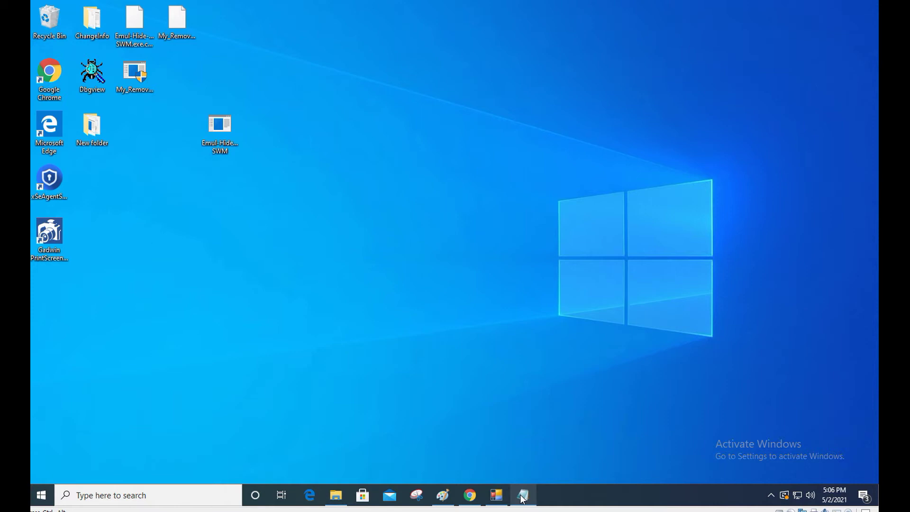
- Restore Notepad to check the whitelist watermark behaviour, then minimize it again
{"action": "left_click", "coordinate": [522, 497]}
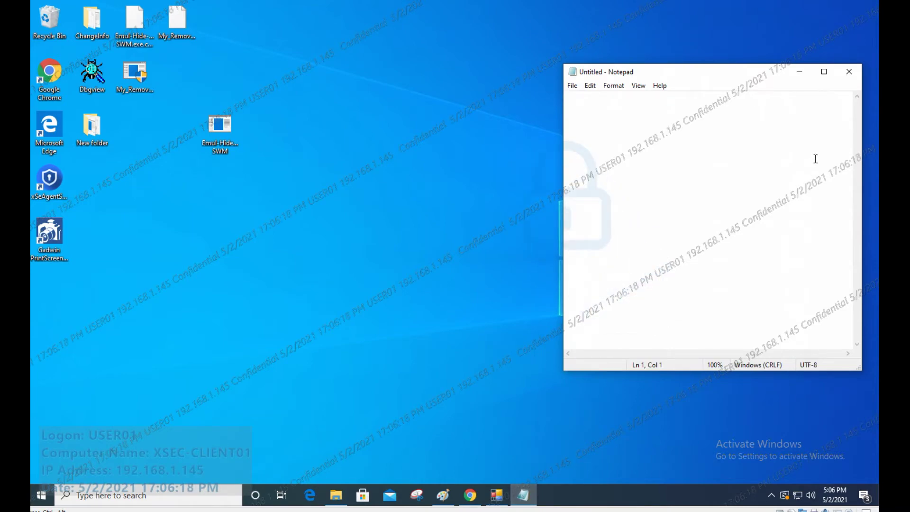
{"action": "left_click", "coordinate": [799, 72]}
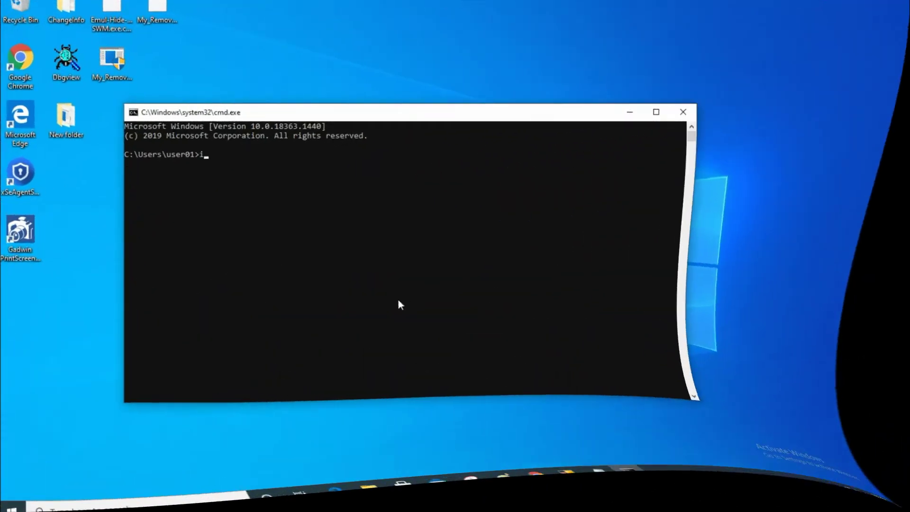
- Run ipconfig in the command prompt to display the IP configuration
{"action": "type", "text": "ipconfig"}
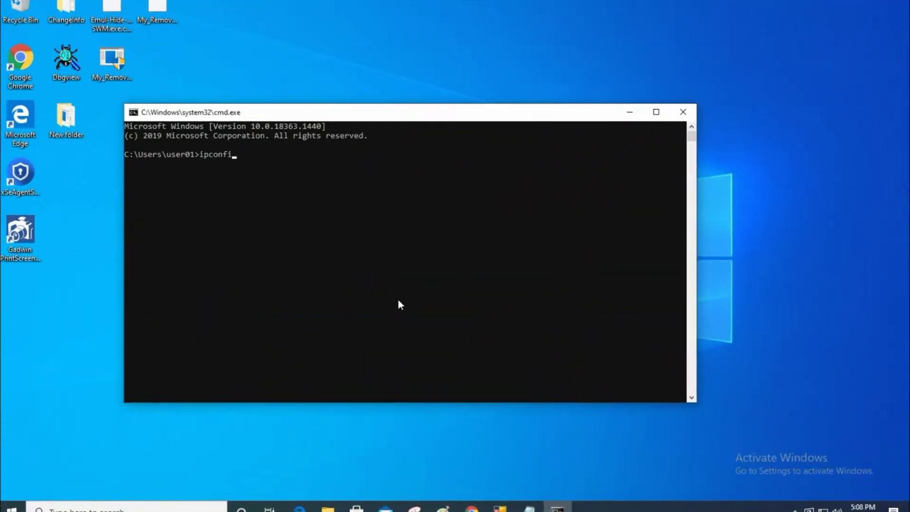
{"action": "key", "text": "Return"}
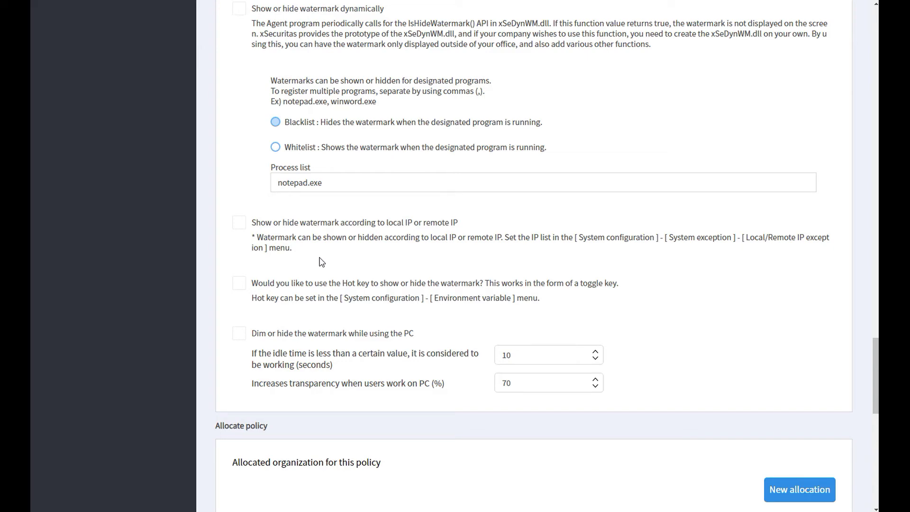
- Enable showing or hiding the watermark according to local or remote IP
{"action": "left_click", "coordinate": [239, 222]}
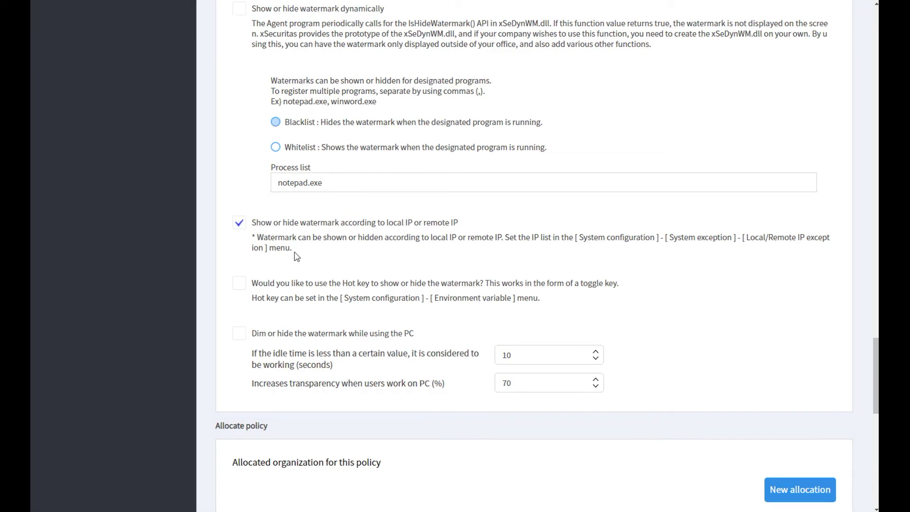
{"action": "left_click_drag", "start_coordinate": [292, 248], "coordinate": [249, 238]}
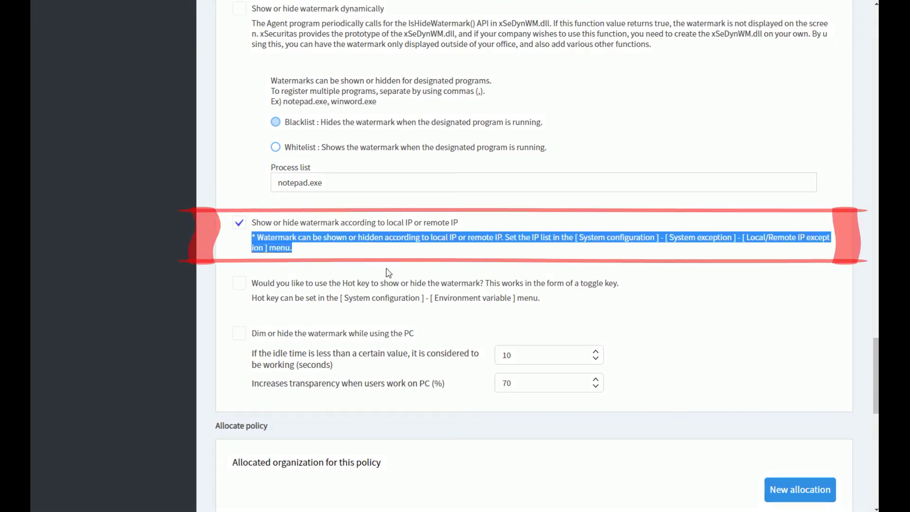
{"action": "scroll", "coordinate": [526, 266], "scroll_direction": "up", "scroll_amount": 15}
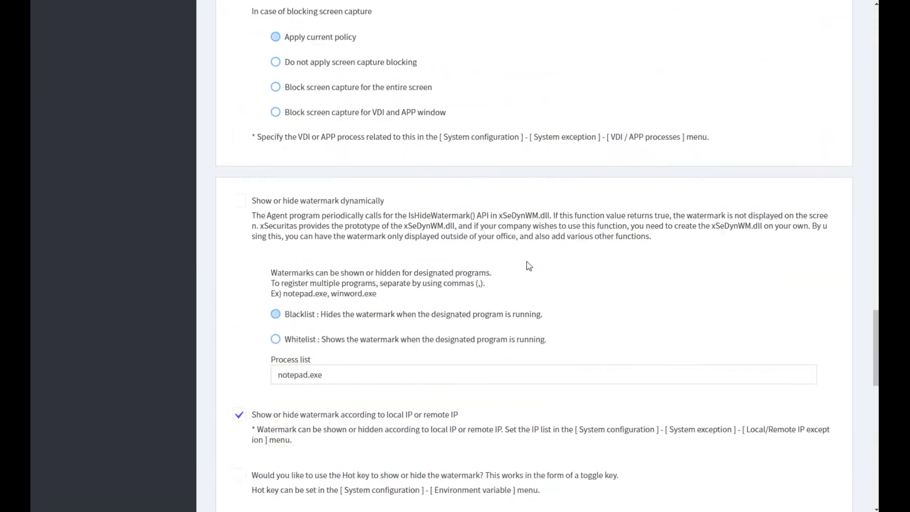
{"action": "scroll", "coordinate": [545, 232], "scroll_direction": "up", "scroll_amount": 20}
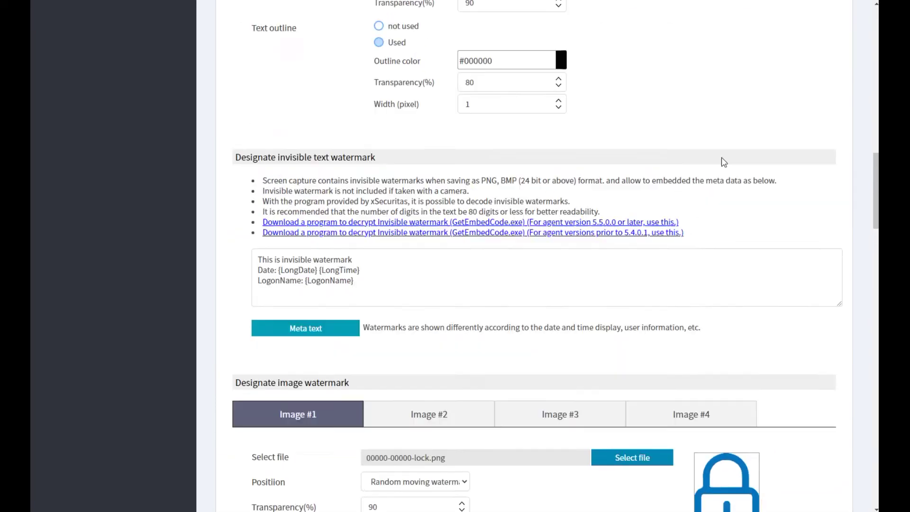
{"action": "scroll", "coordinate": [743, 136], "scroll_direction": "up", "scroll_amount": 5}
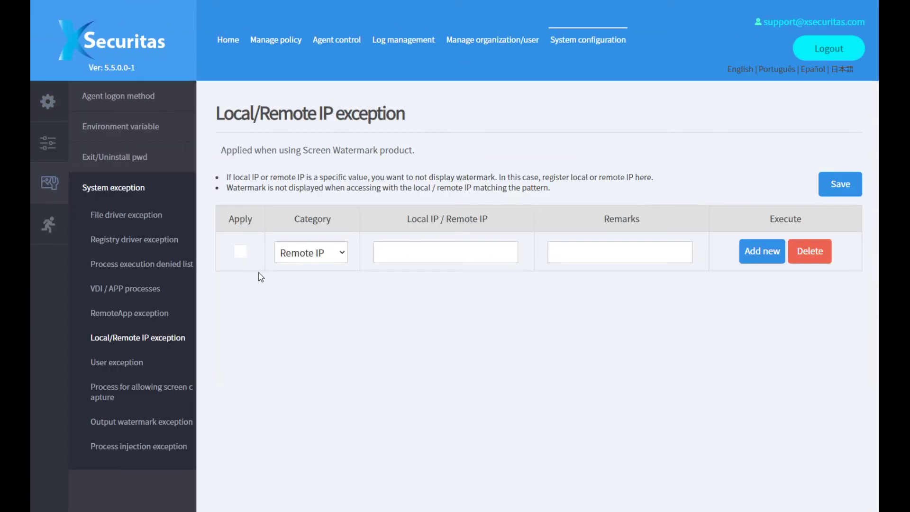
- Save a Local IP exception for 192.168.1.145, then uncheck its Apply box
{"action": "left_click", "coordinate": [240, 252]}
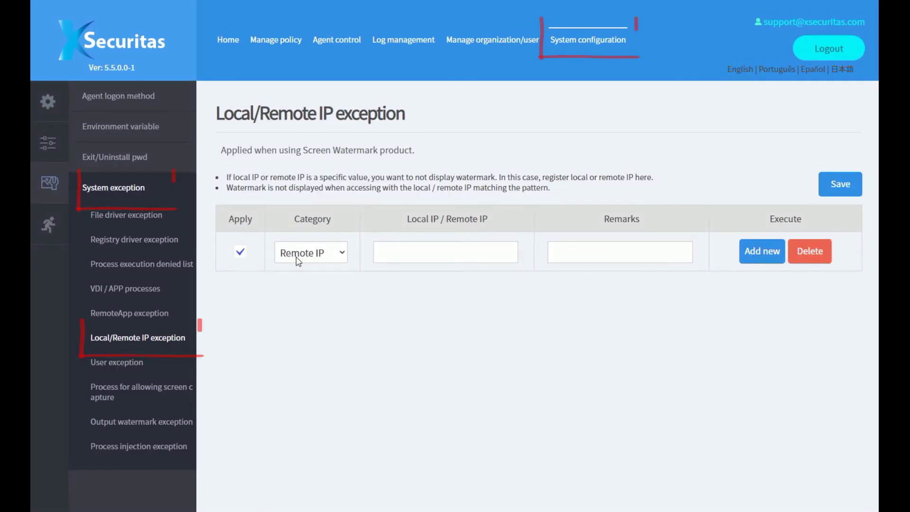
{"action": "left_click", "coordinate": [311, 255]}
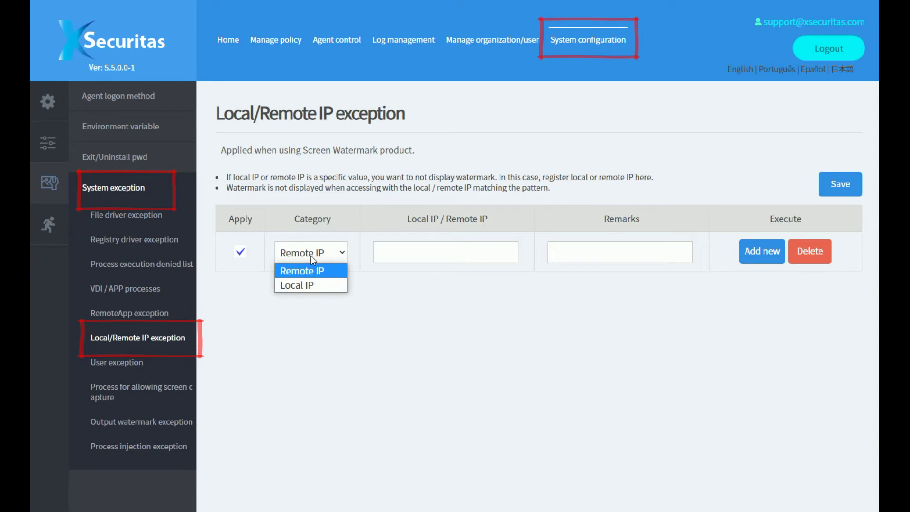
{"action": "left_click", "coordinate": [309, 285]}
{"action": "left_click", "coordinate": [391, 258]}
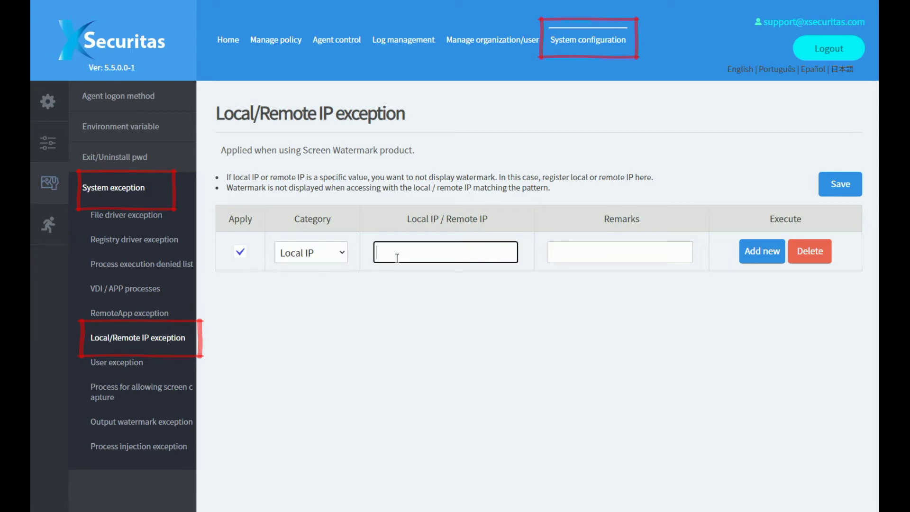
{"action": "type", "text": "192.168.1.145"}
{"action": "left_click", "coordinate": [833, 190]}
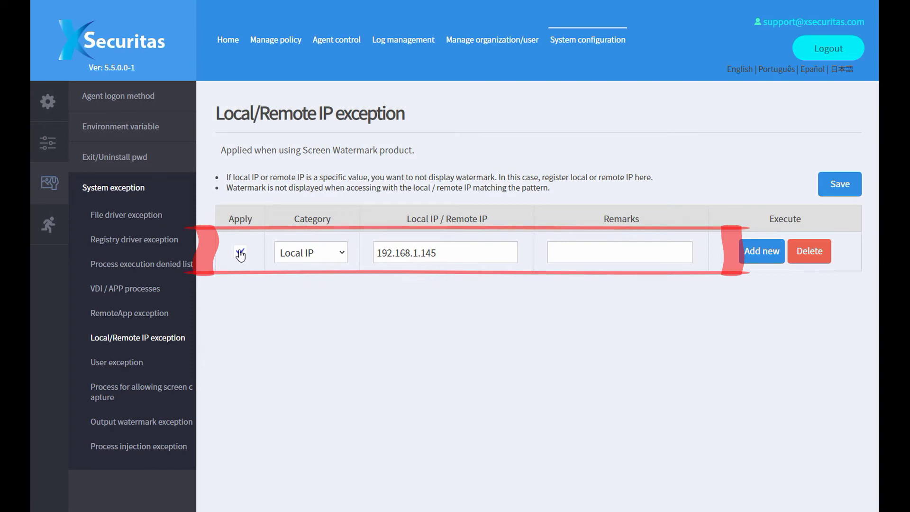
{"action": "left_click", "coordinate": [240, 252]}
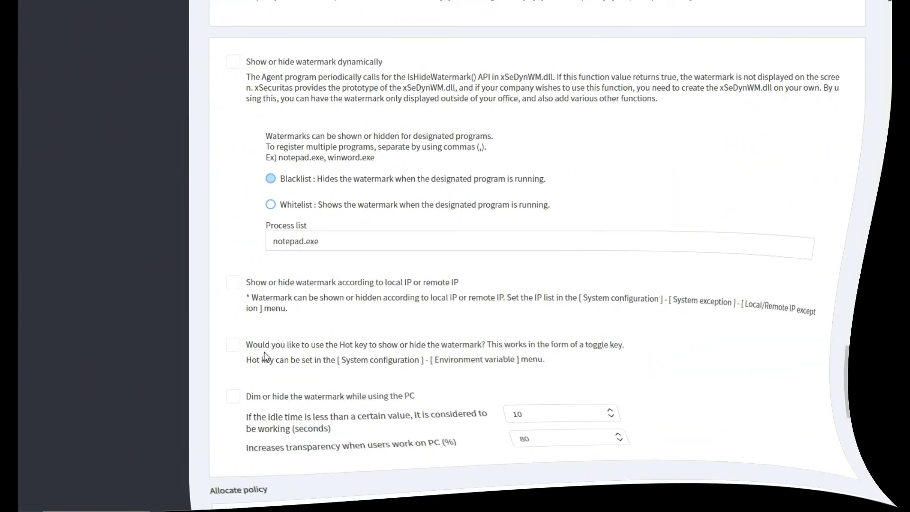
- Highlight the description of the hot key watermark toggle option
{"action": "mouse_move", "coordinate": [245, 345]}
{"action": "left_mouse_down"}
{"action": "mouse_move", "coordinate": [545, 359]}
{"action": "mouse_move", "coordinate": [627, 352]}
{"action": "left_mouse_up"}
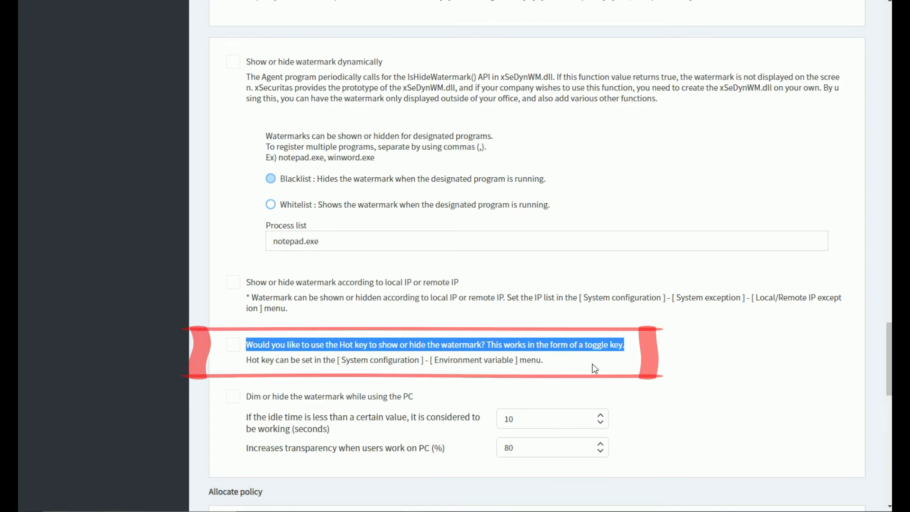
- Enable the policy's hot key option to show or hide the watermark
{"action": "left_click", "coordinate": [489, 375]}
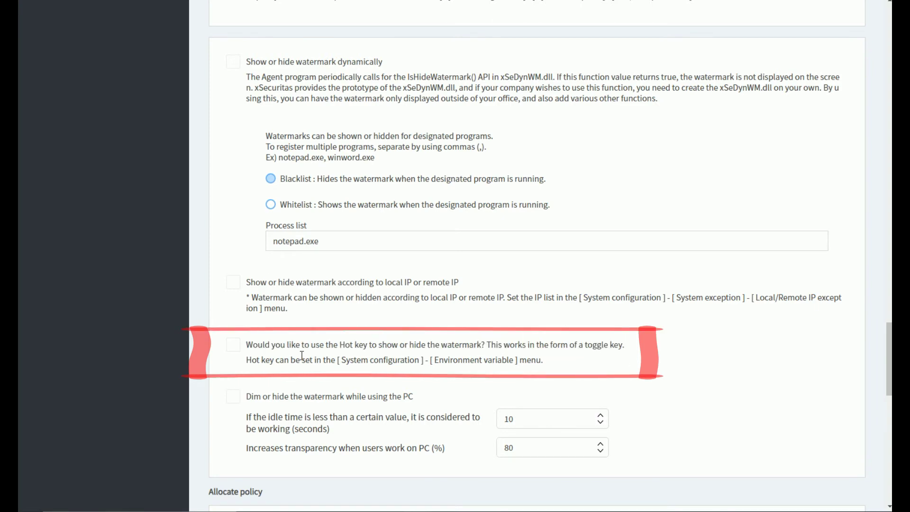
{"action": "left_click", "coordinate": [235, 348]}
{"action": "left_click_drag", "start_coordinate": [339, 361], "coordinate": [521, 361]}
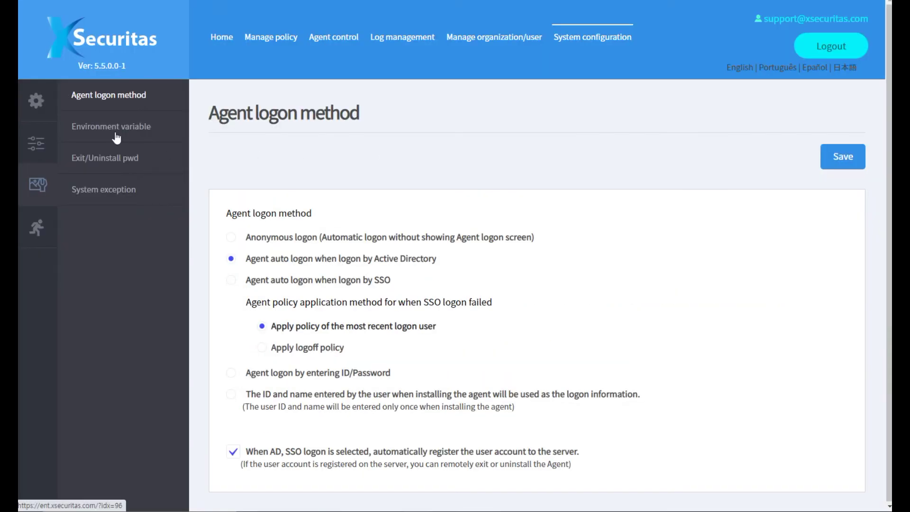
- Turn on 'Set Hot key to show or hide watermark' under Environment variable
{"action": "left_click", "coordinate": [117, 137]}
{"action": "scroll", "coordinate": [263, 207], "scroll_direction": "down", "scroll_amount": 1}
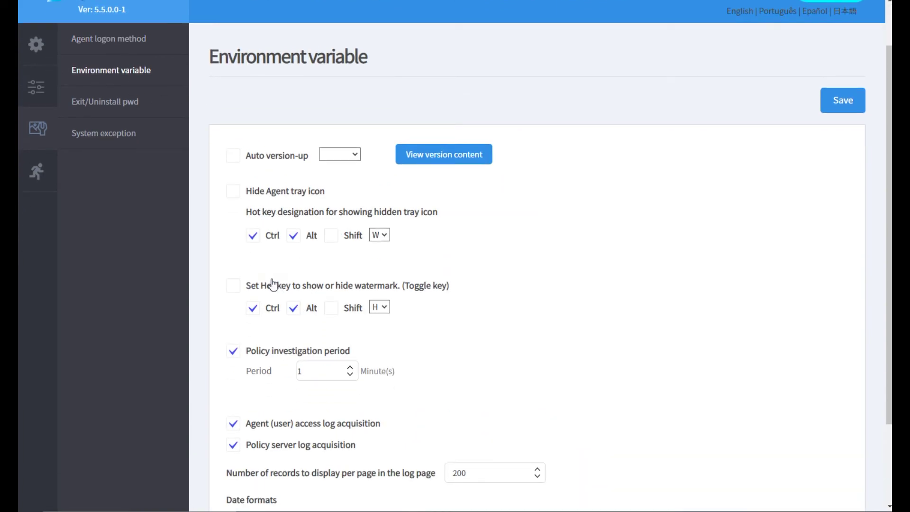
{"action": "left_click_drag", "start_coordinate": [248, 292], "coordinate": [447, 288]}
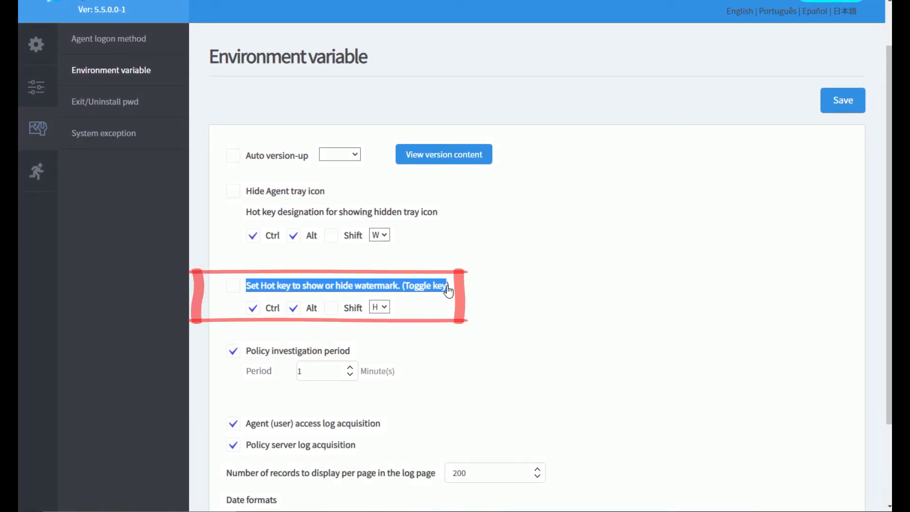
{"action": "left_click", "coordinate": [291, 294]}
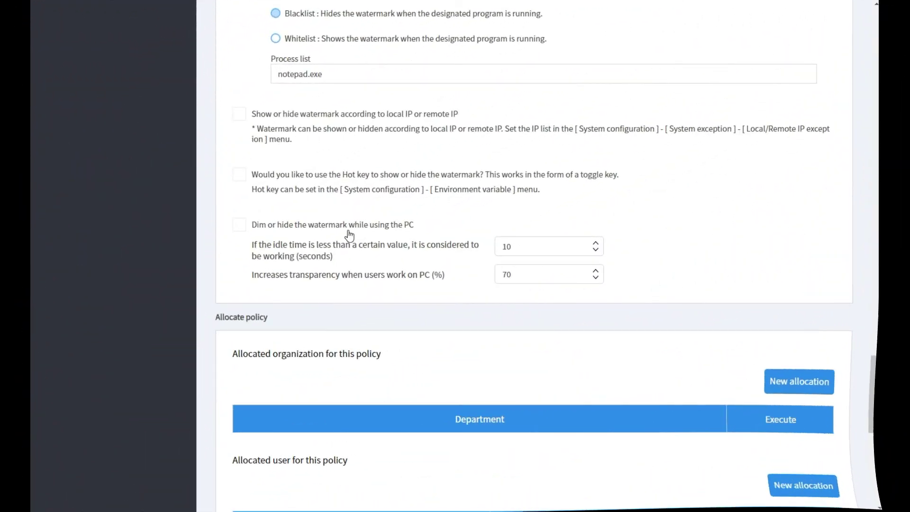
- Enable dimming the watermark while using the PC and raise transparency from 70 to 80%
{"action": "left_click_drag", "start_coordinate": [251, 225], "coordinate": [420, 229]}
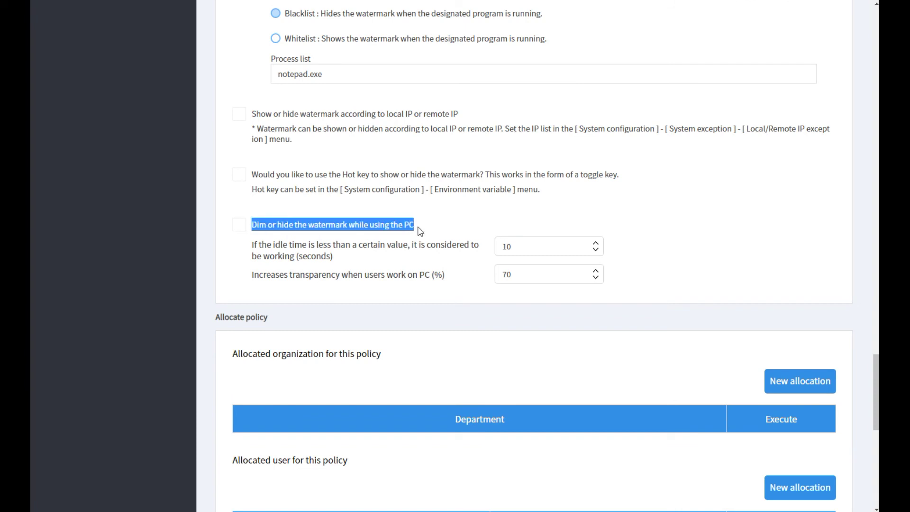
{"action": "left_click", "coordinate": [311, 234]}
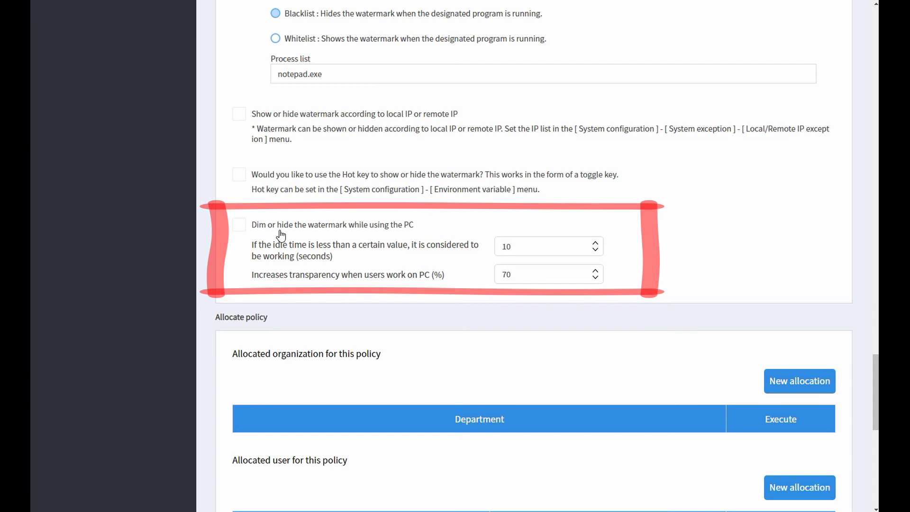
{"action": "left_click", "coordinate": [256, 228]}
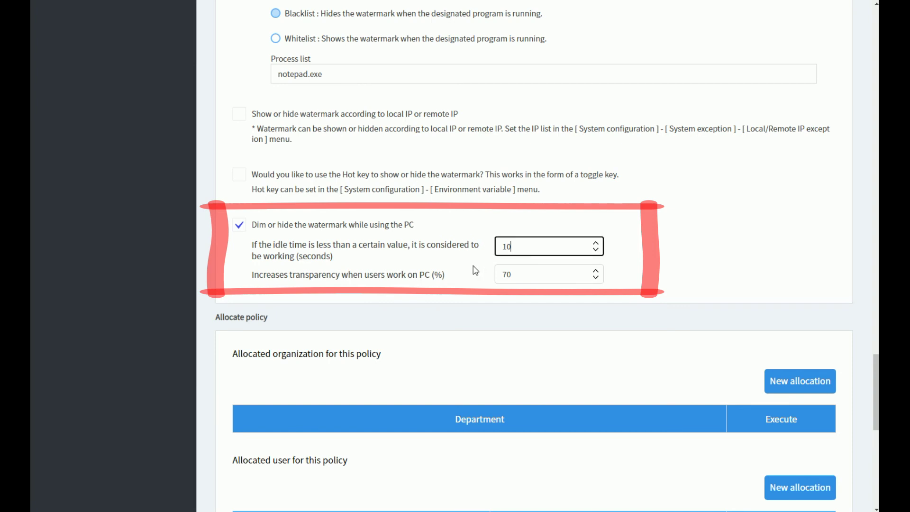
{"action": "double_click", "coordinate": [520, 270]}
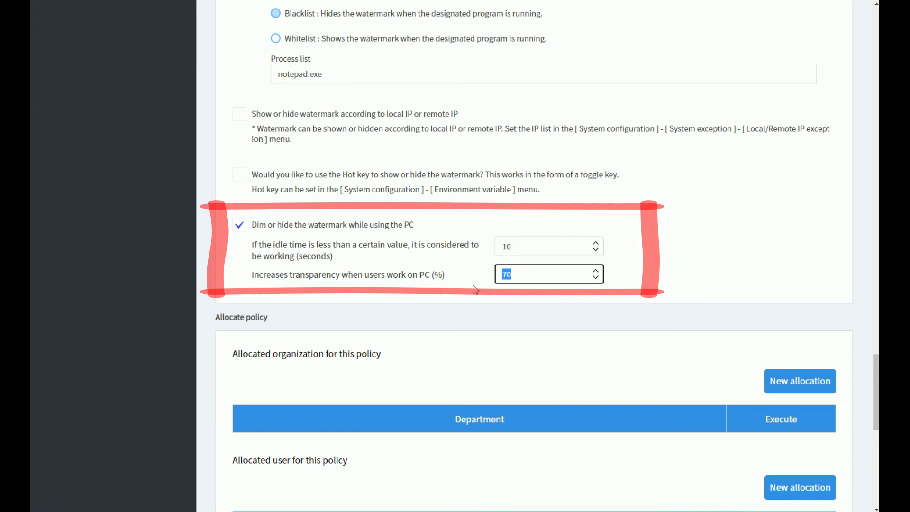
{"action": "type", "text": "80"}
{"action": "left_click", "coordinate": [671, 317]}
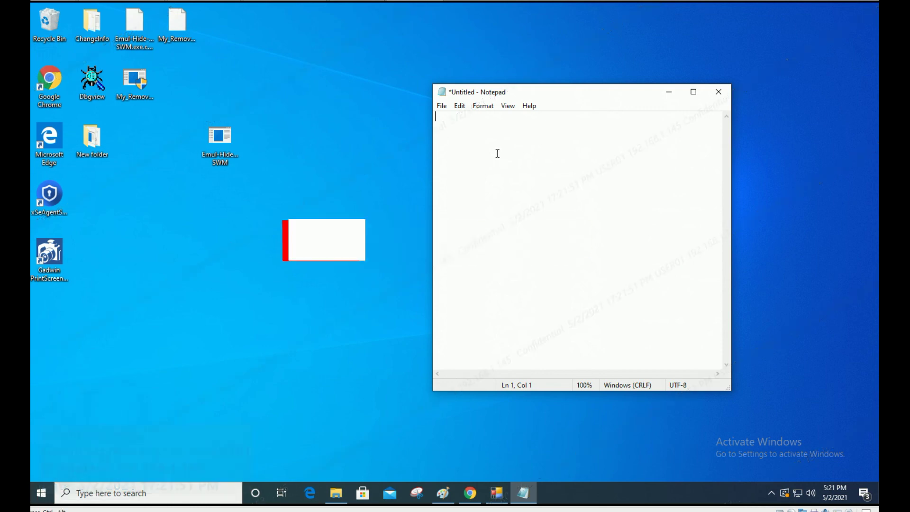
- Type 123 into Notepad and watch the watermark fade while typing
{"action": "type", "text": "123"}
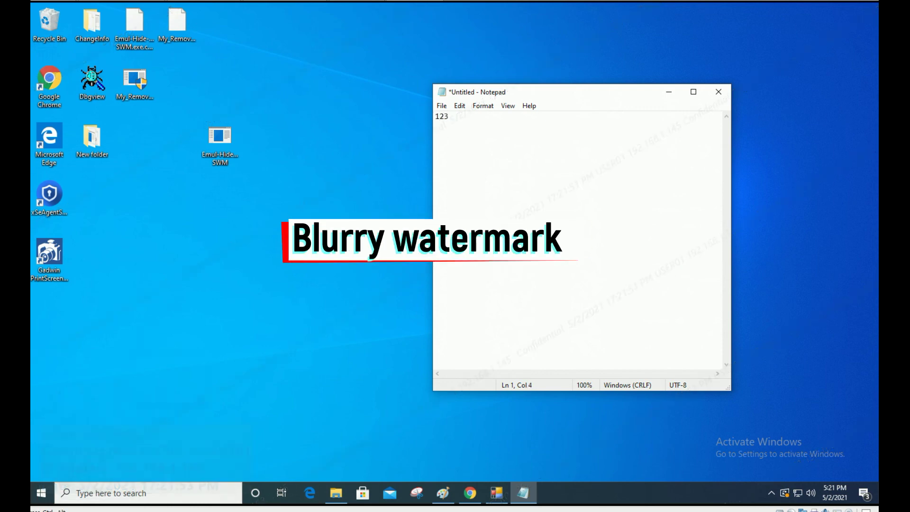